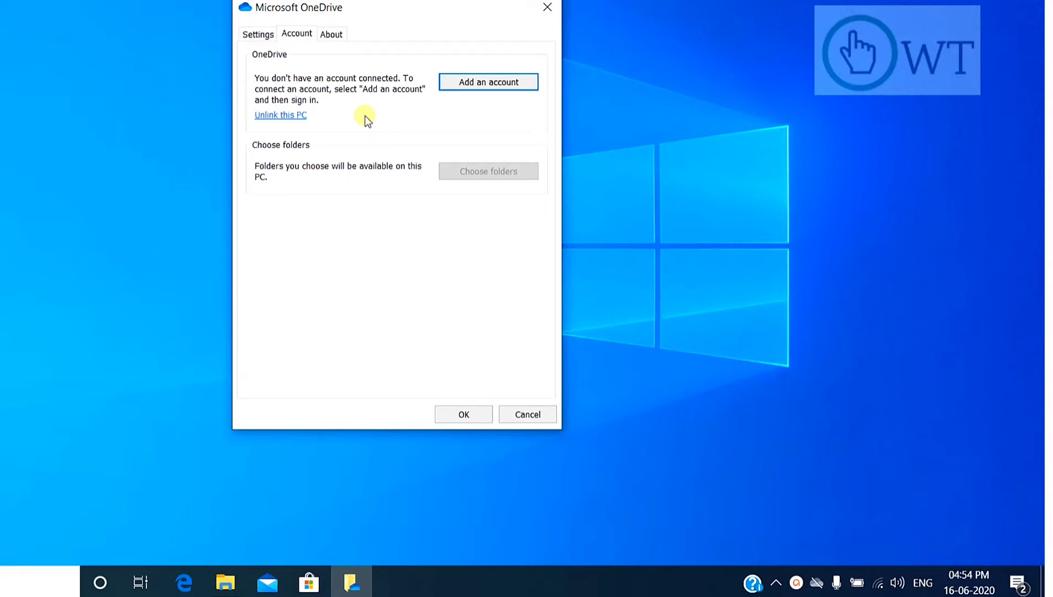
Confirm and close the OneDrive account settings.
left_click(446, 419)
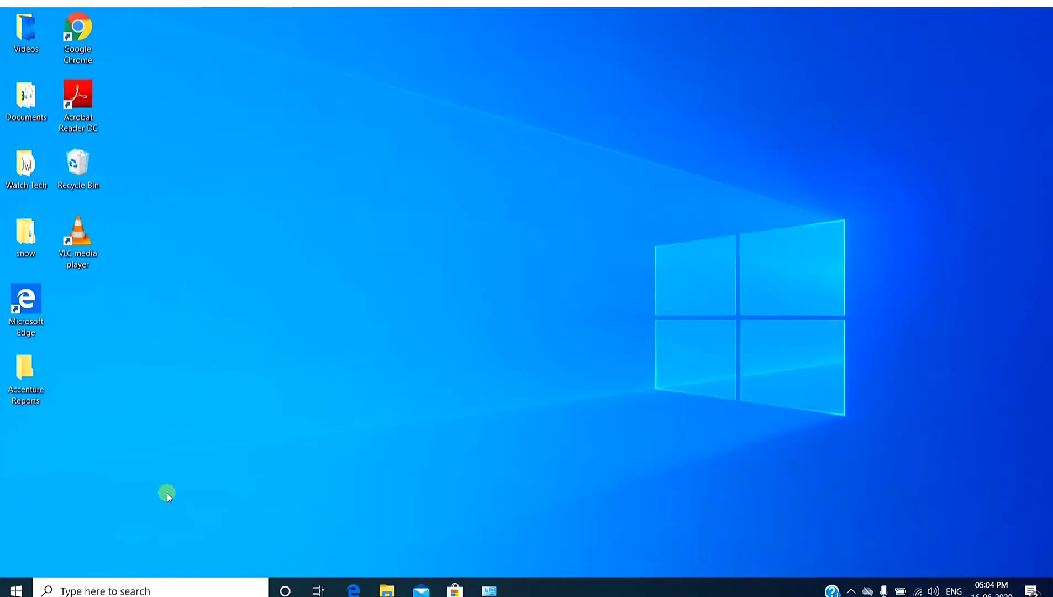
Find and open Control Panel, and go to the System page within System and Security.
left_click(126, 590)
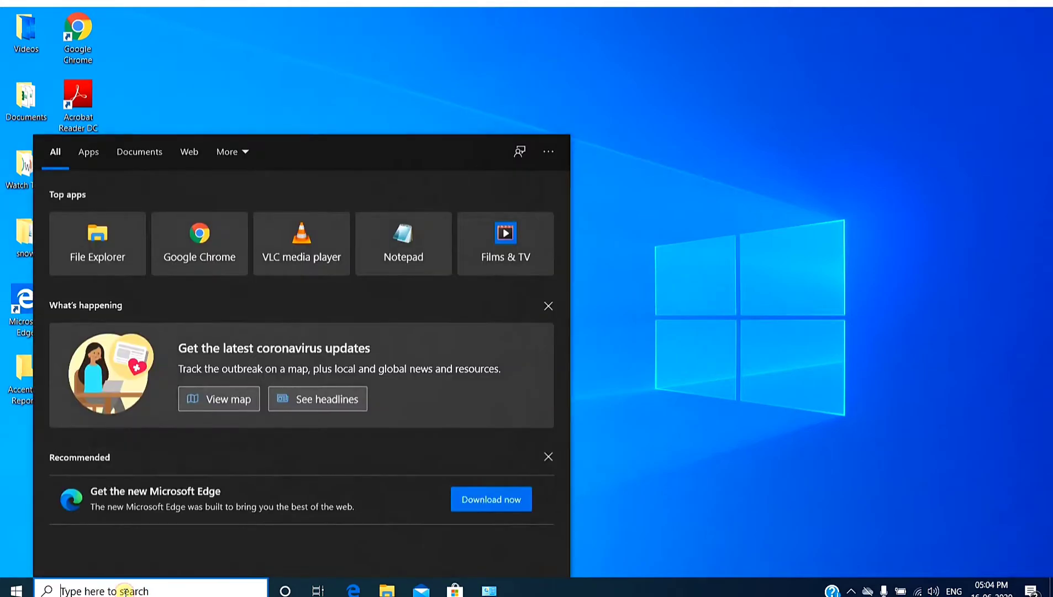
type("control")
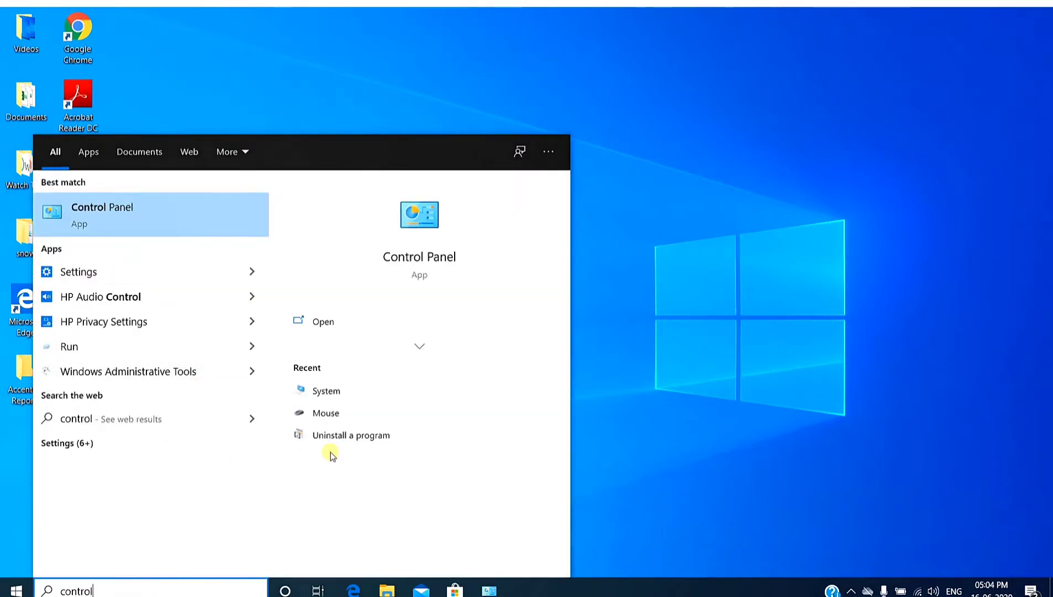
left_click(322, 320)
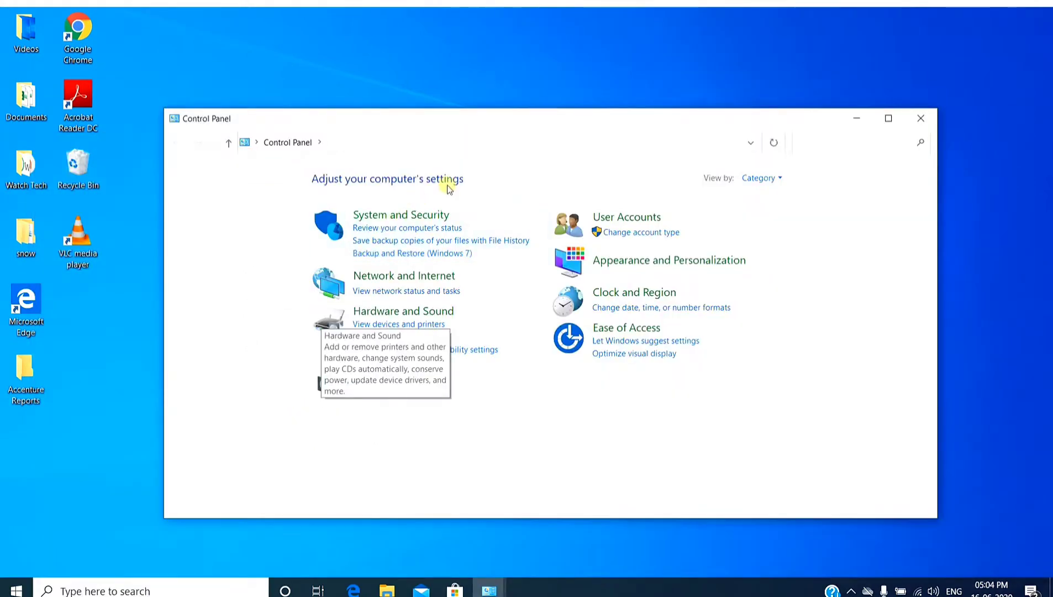
left_click(413, 217)
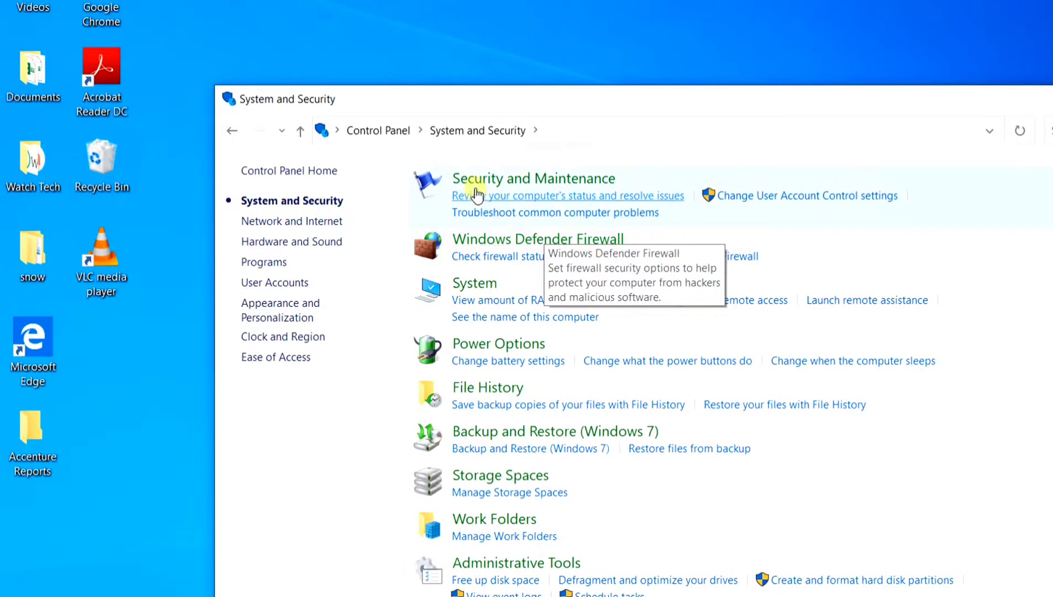
left_click(485, 284)
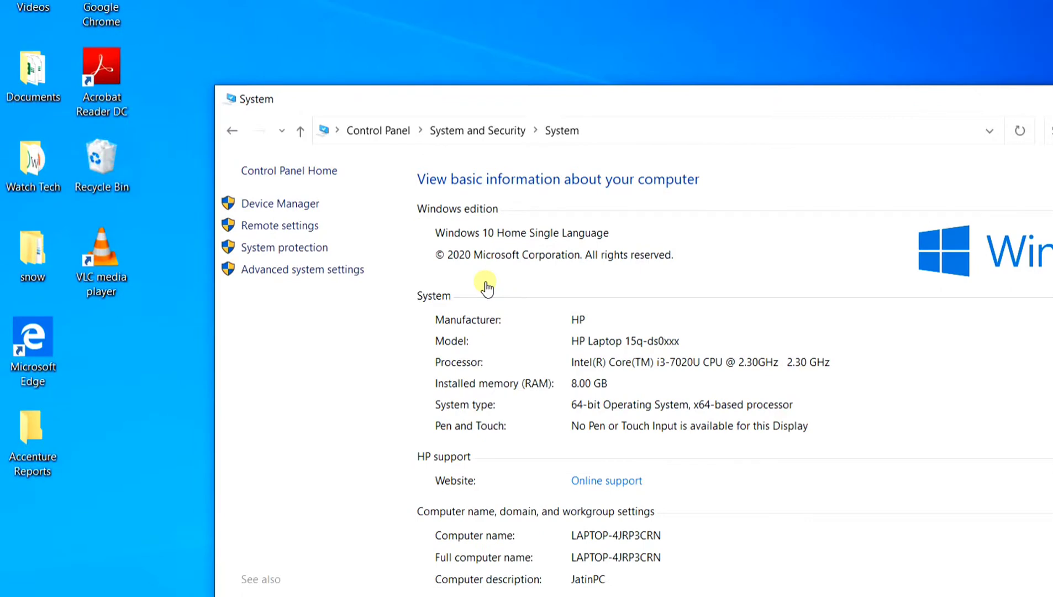
Open the Performance Options from the advanced system settings and select Custom for the visual effects.
left_click(292, 270)
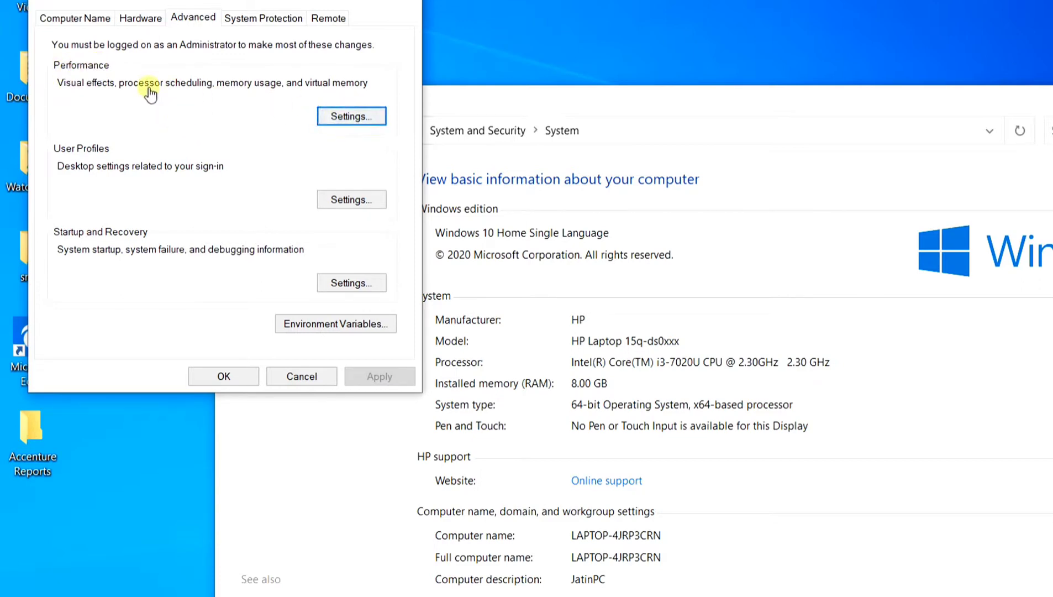
left_click(371, 120)
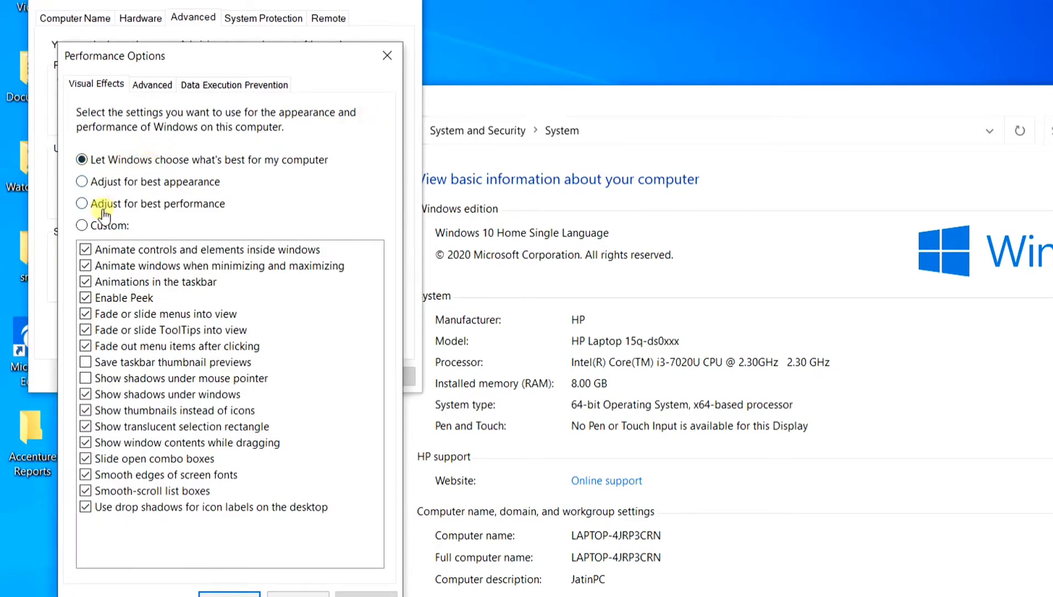
left_click(87, 226)
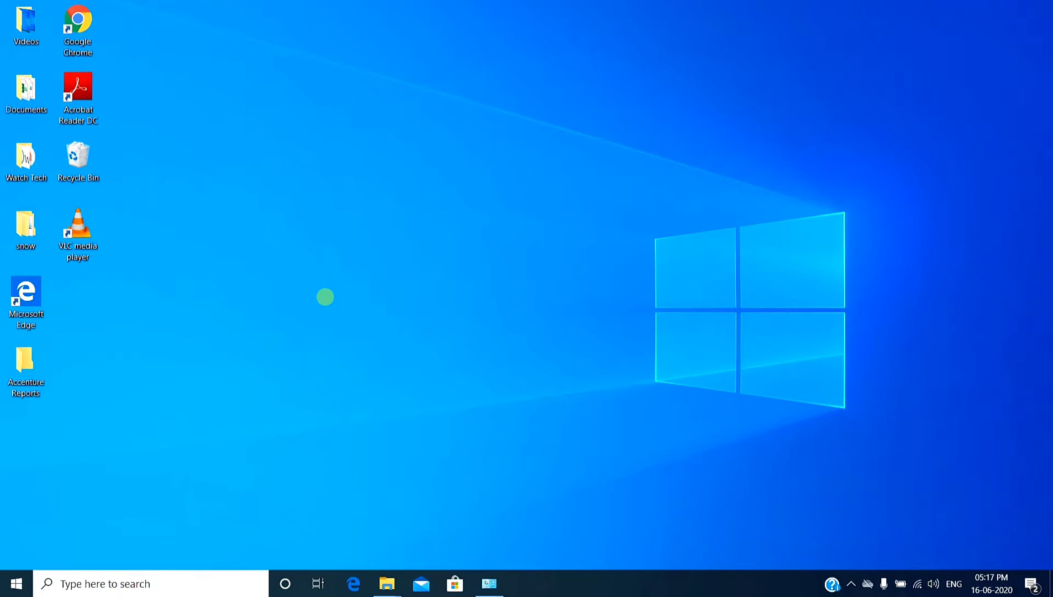
Run services.msc to open the Windows services list.
key("super+r")
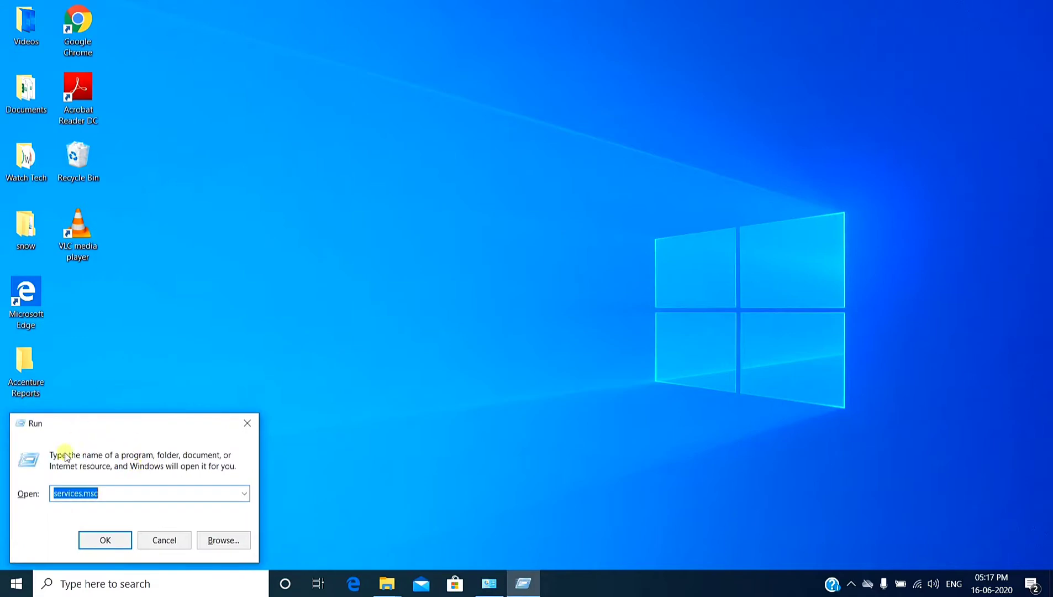
left_click(151, 491)
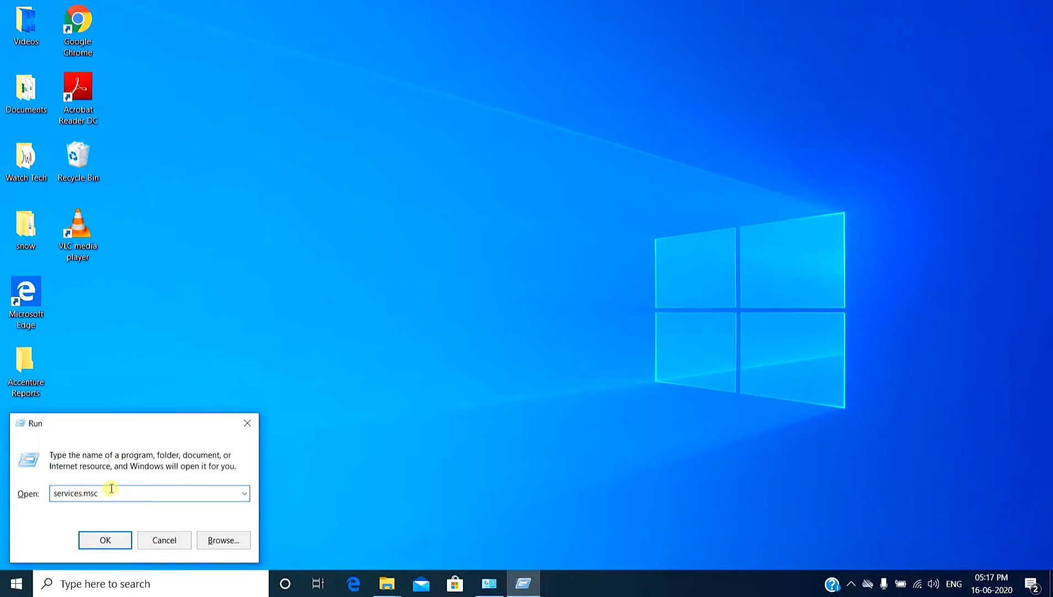
left_click(104, 539)
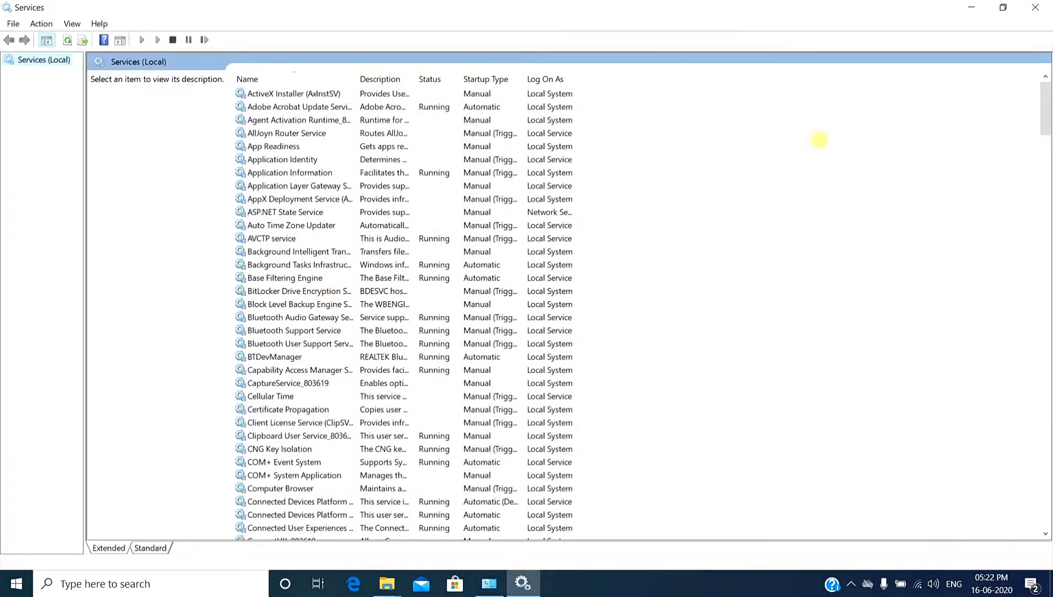
Open the properties of the Windows Update service and review its available startup types.
left_click_drag(1045, 109, 1047, 490)
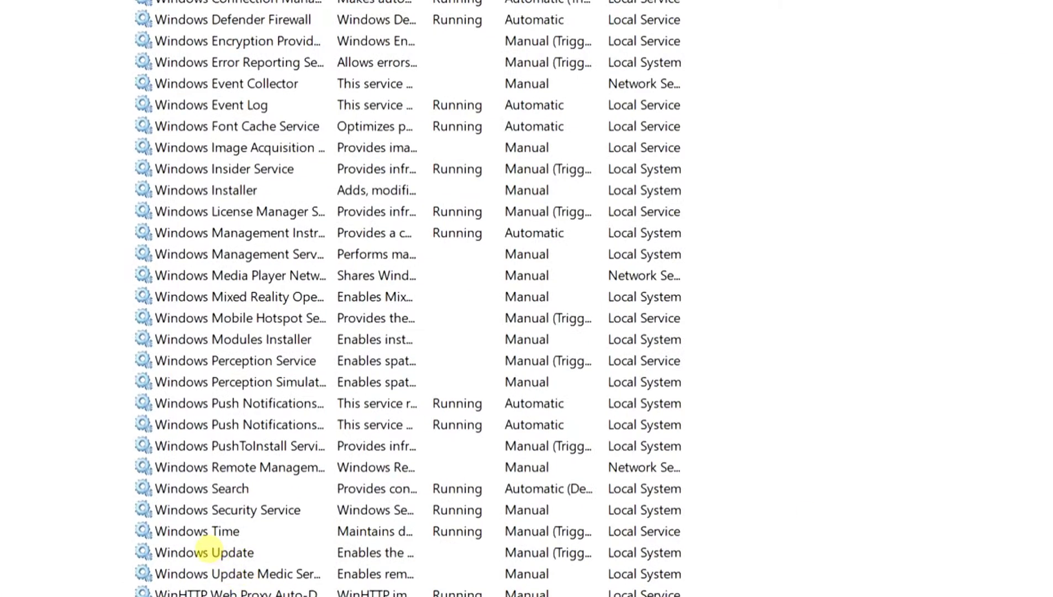
right_click(206, 552)
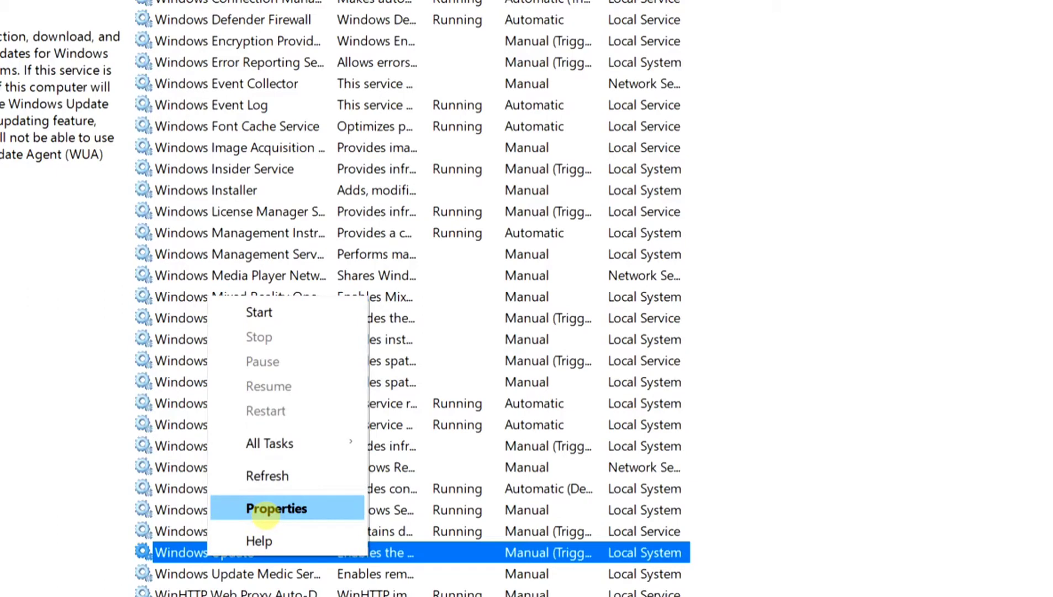
left_click(266, 509)
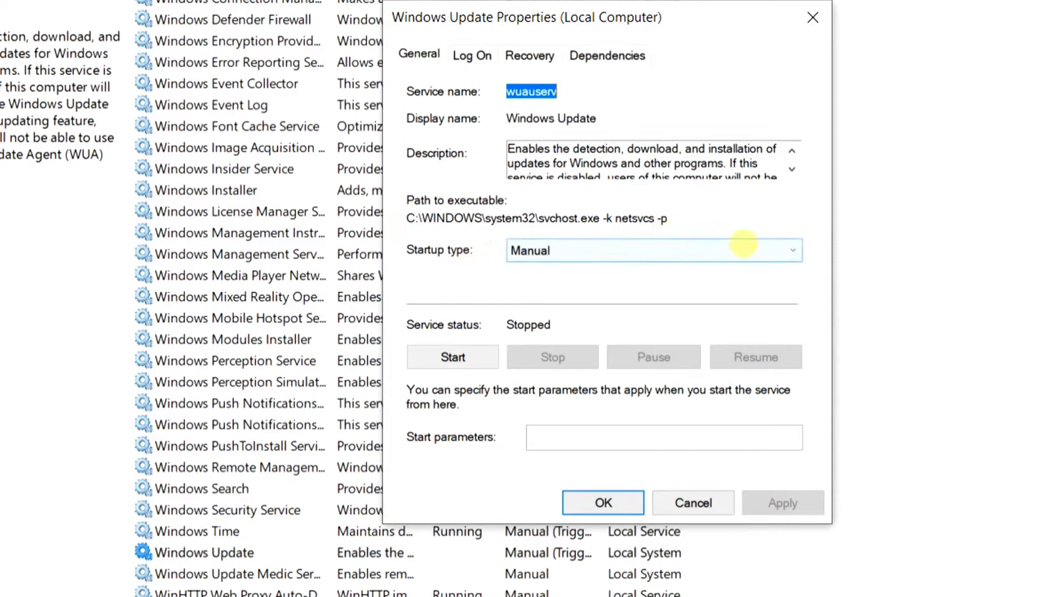
left_click(749, 252)
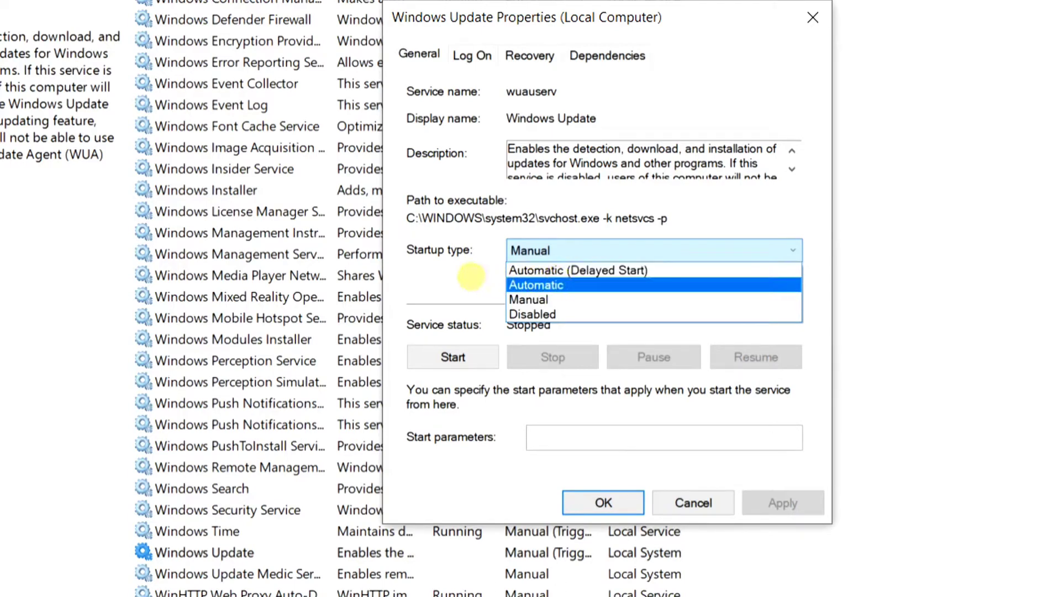
left_click(470, 275)
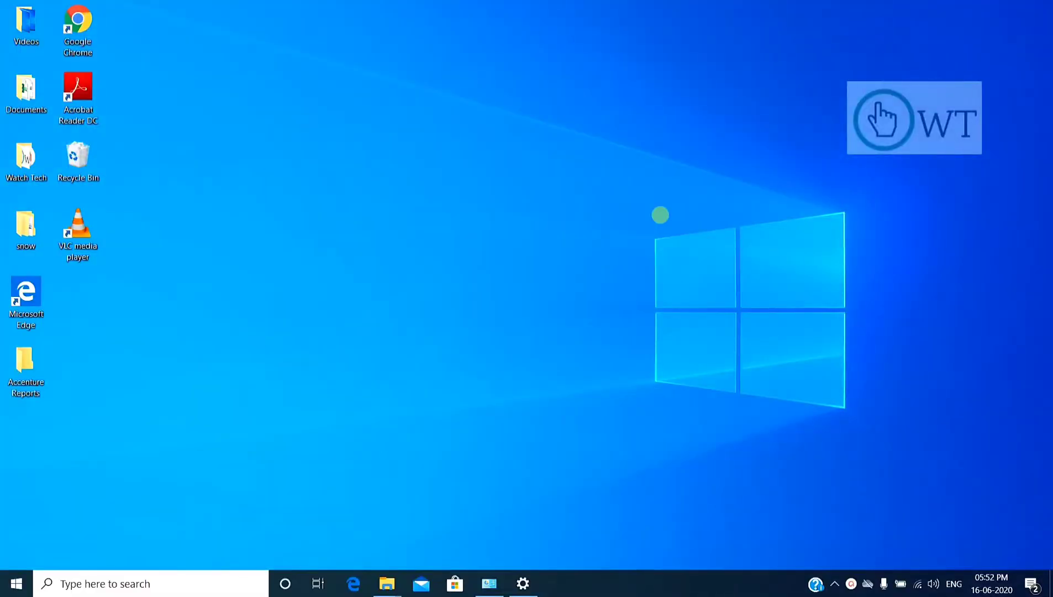
Open the Notifications & actions settings and turn off notifications from apps and other senders.
left_click(164, 591)
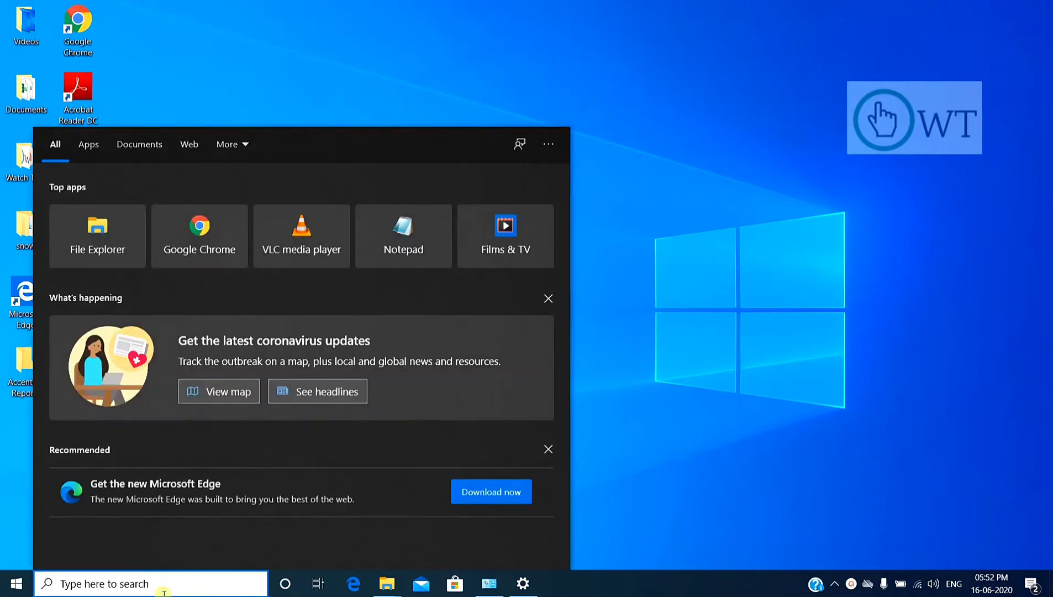
type("notif")
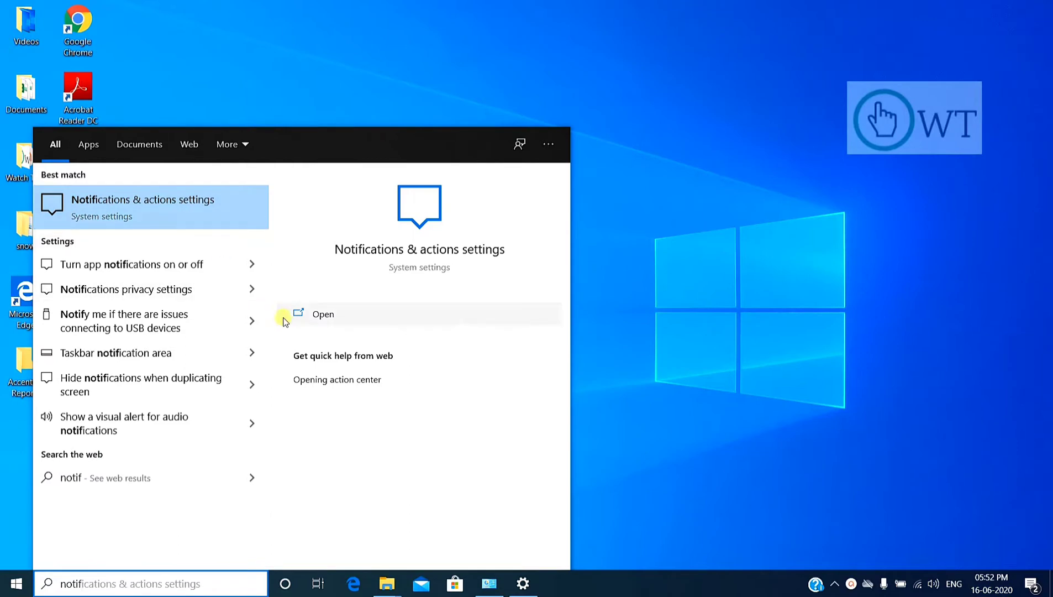
left_click(305, 322)
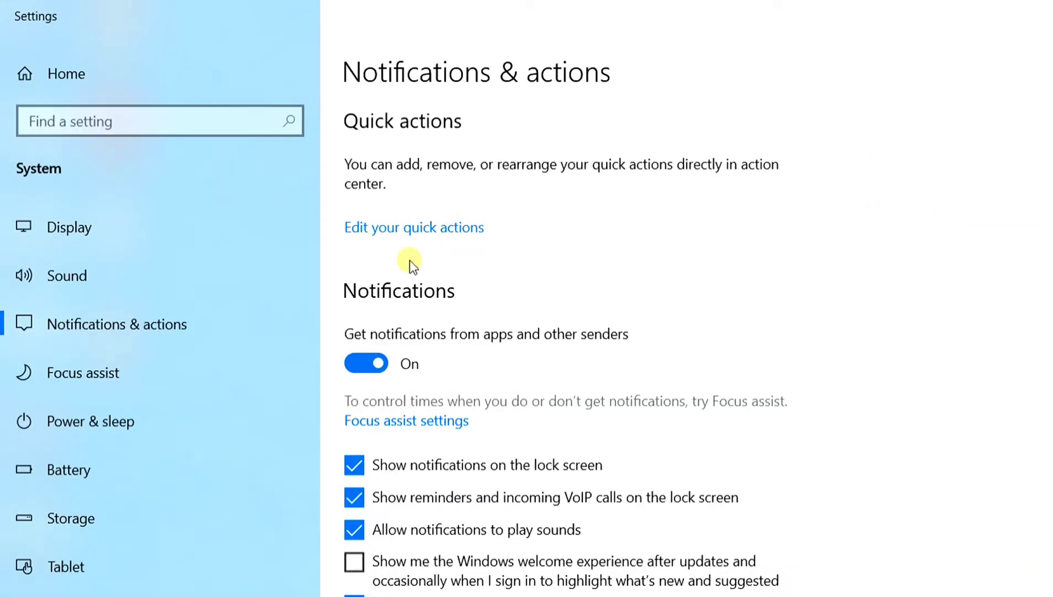
left_click(379, 365)
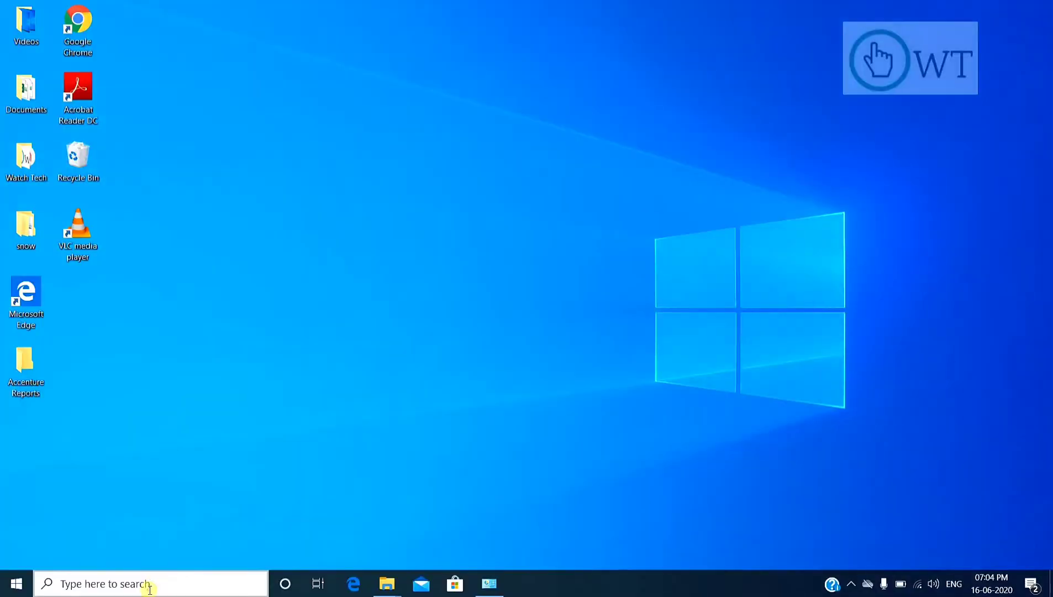
Open the Storage settings and turn on Storage Sense.
left_click(150, 588)
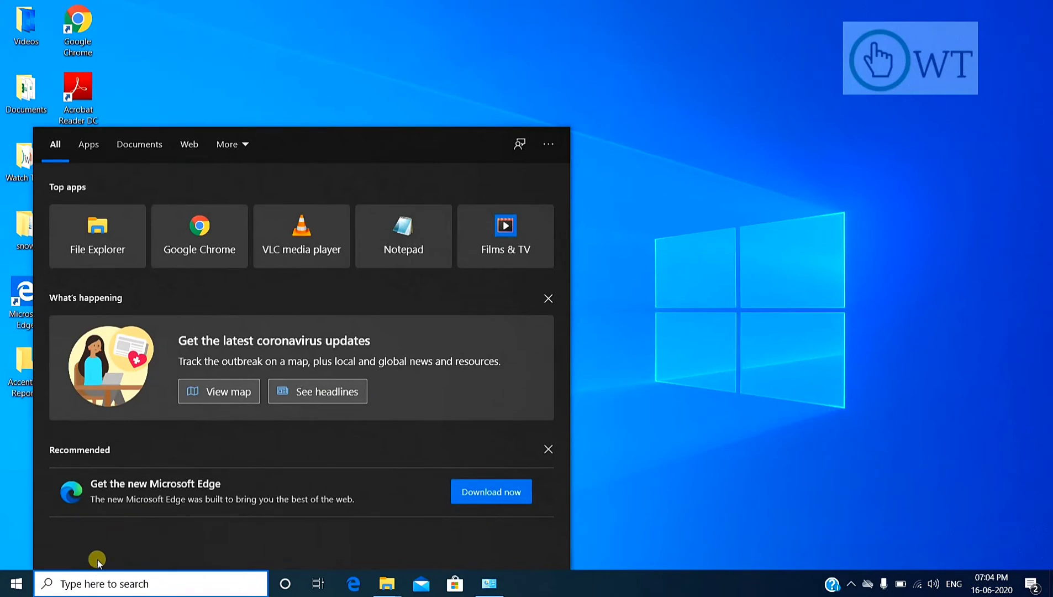
type("stora")
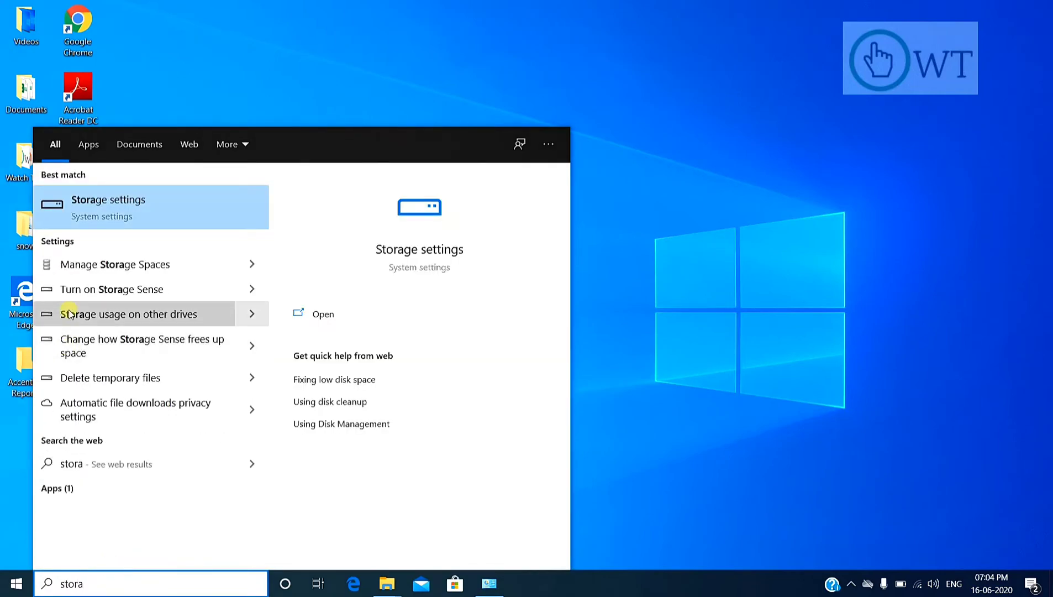
left_click(314, 316)
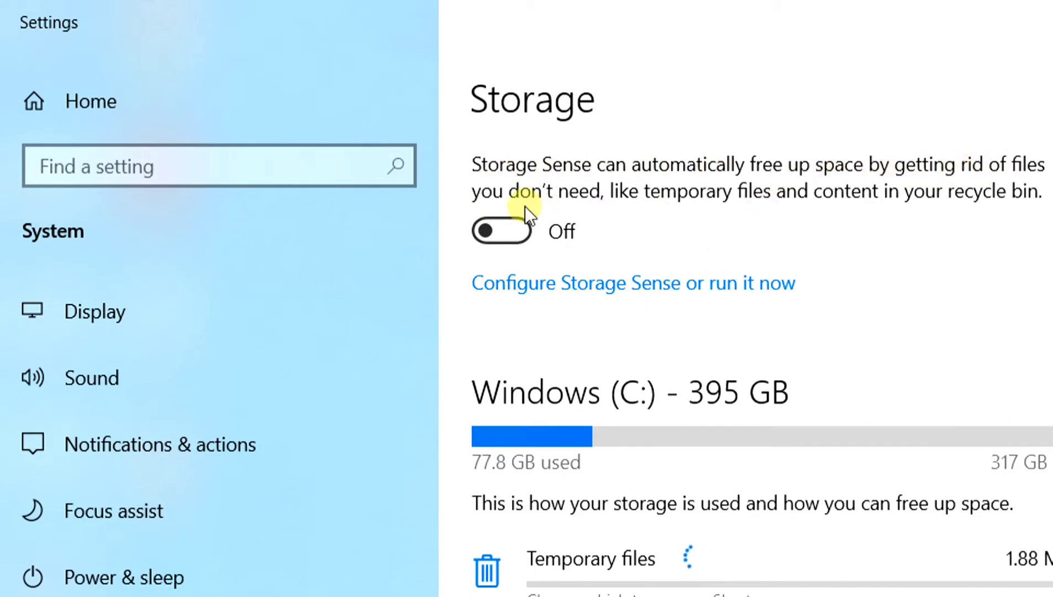
left_click(499, 232)
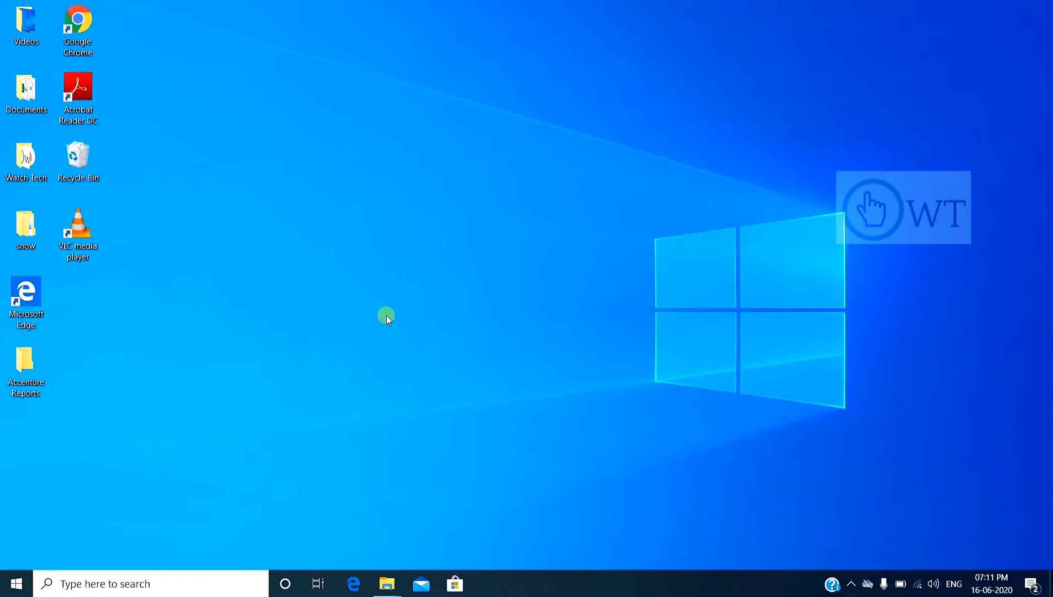
Find and open Disk Cleanup and choose APPs (F:) as the drive to clean up.
left_click(159, 591)
type("disc")
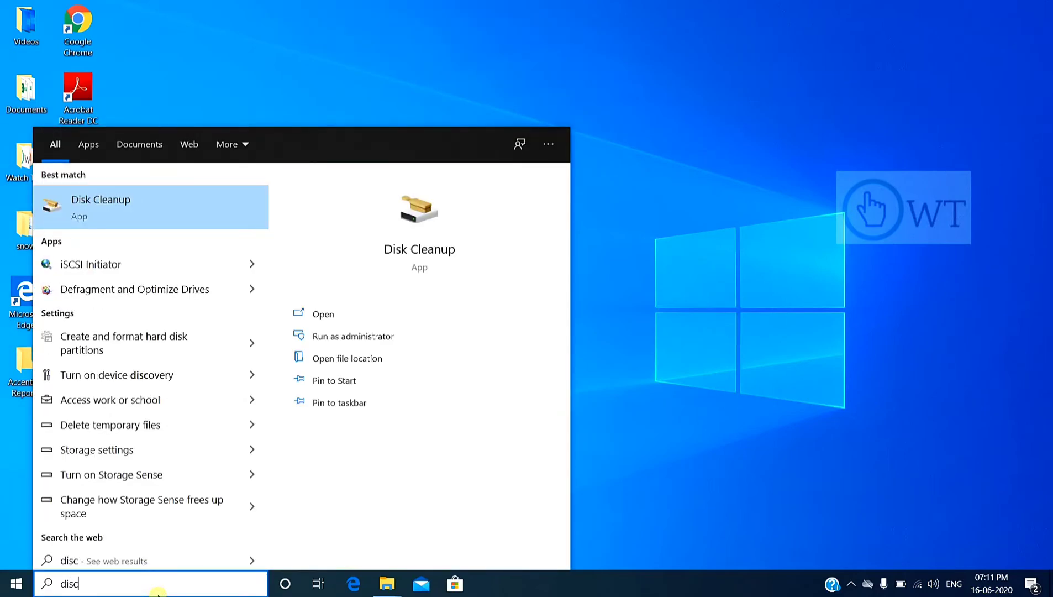
key("BackSpace")
type("k")
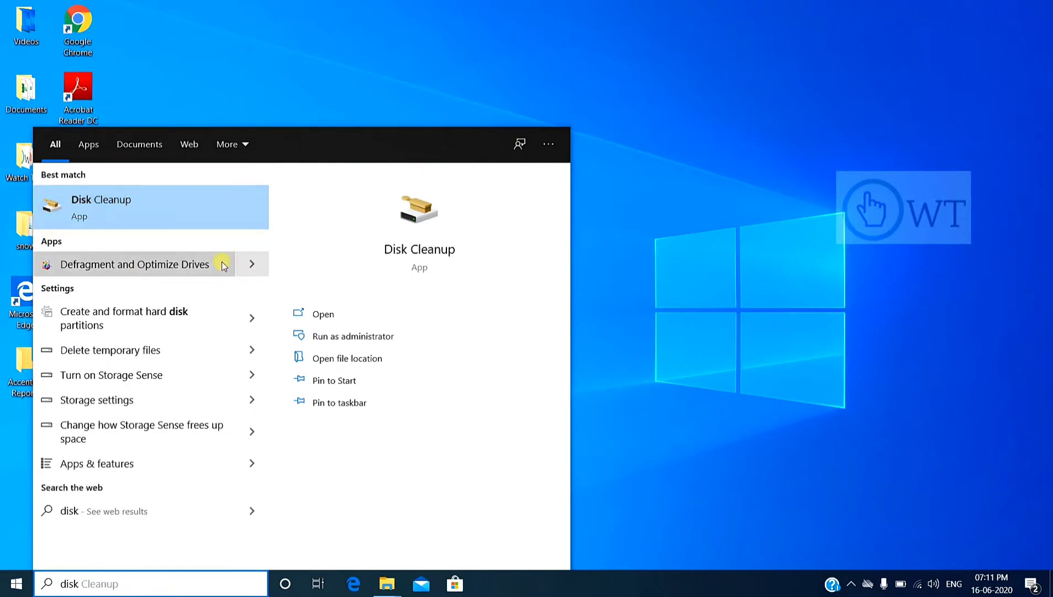
left_click(320, 314)
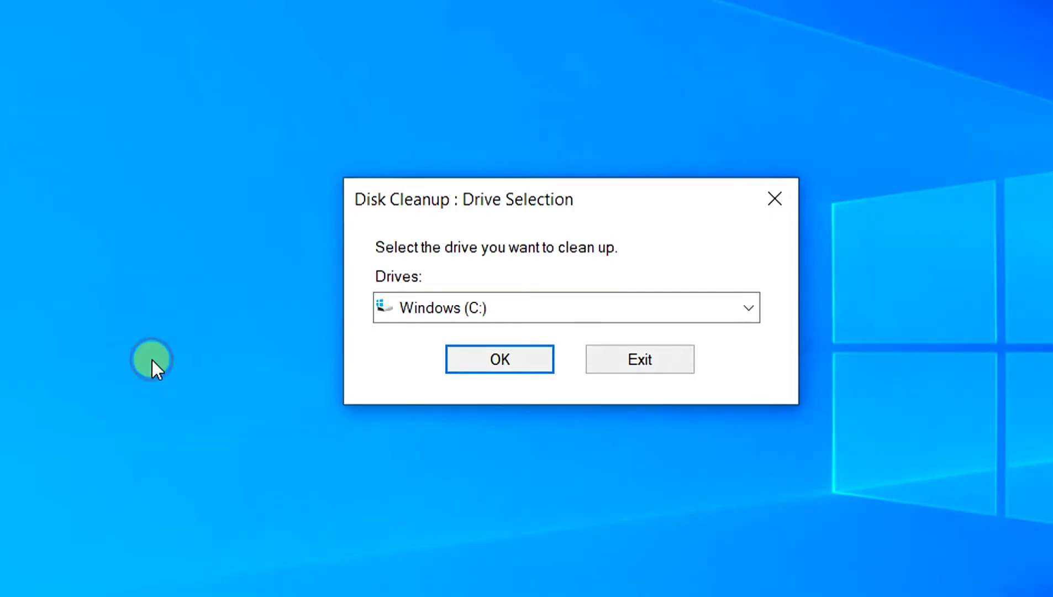
left_click(576, 309)
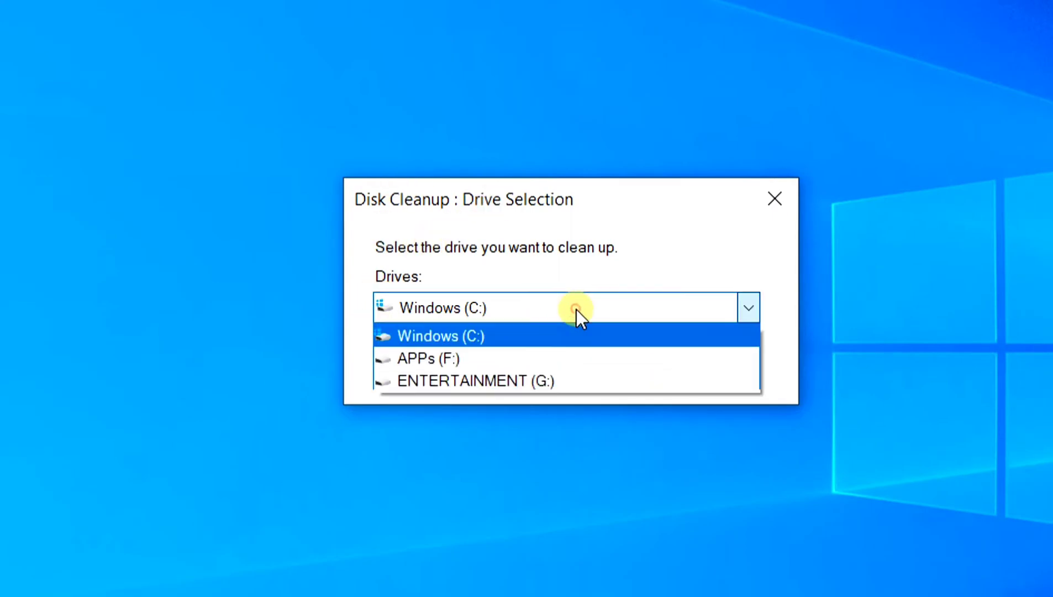
left_click(493, 361)
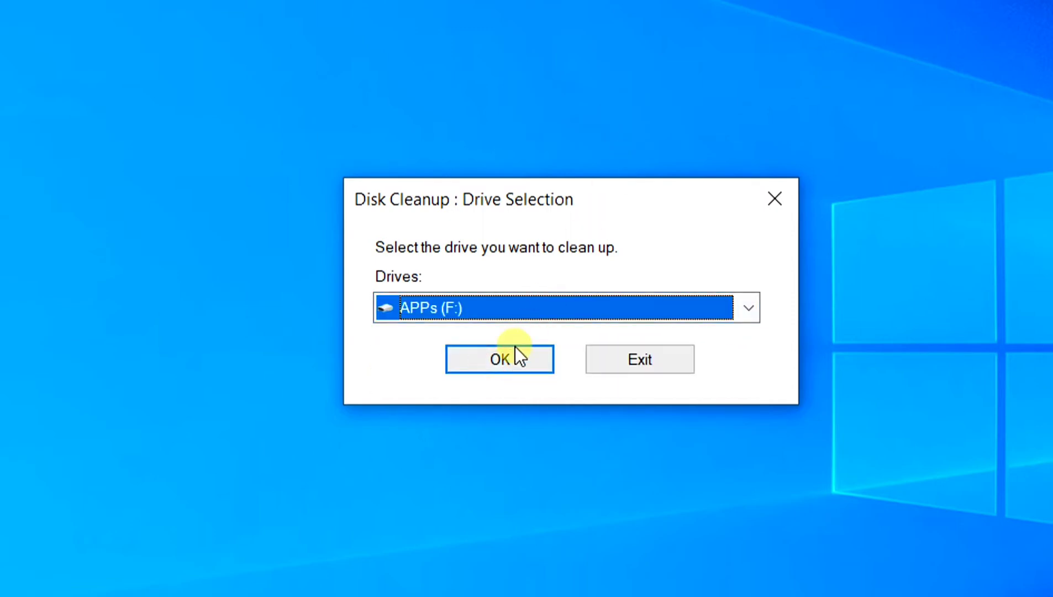